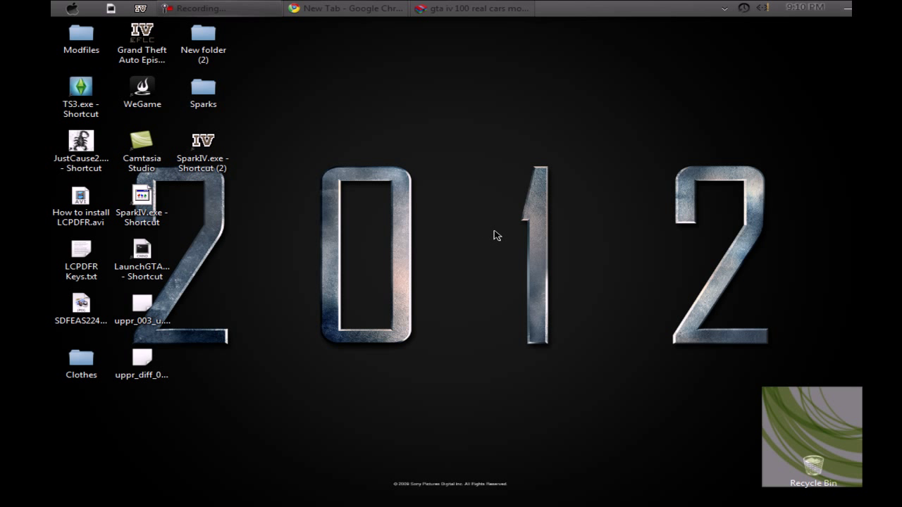
Move the SparkIV shortcut to open desktop space and extract vehicles.img from the gta iv 100 real cars mod archive to the desktop.
drag(214, 163, 458, 218)
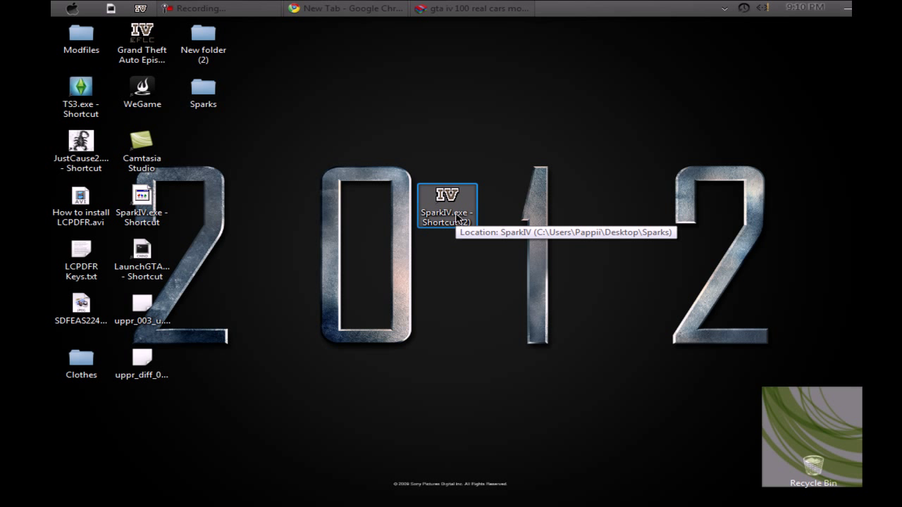
click(476, 10)
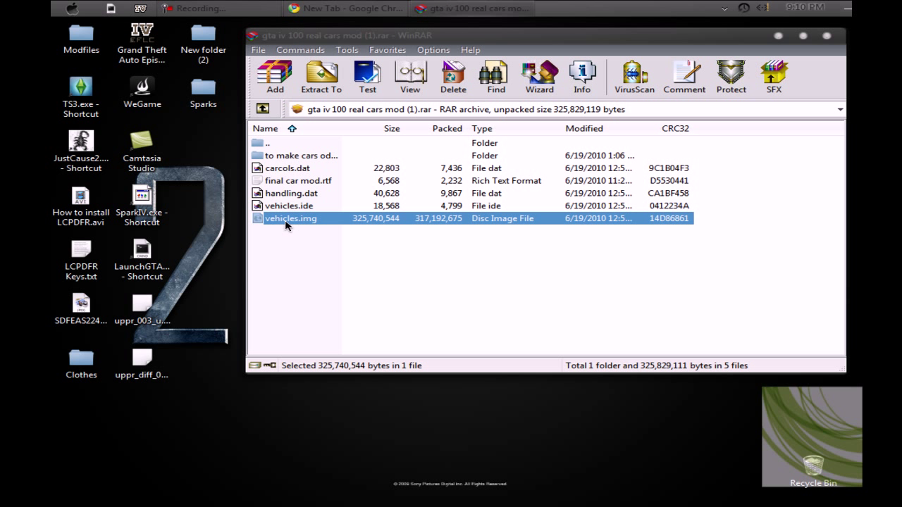
drag(291, 224, 303, 398)
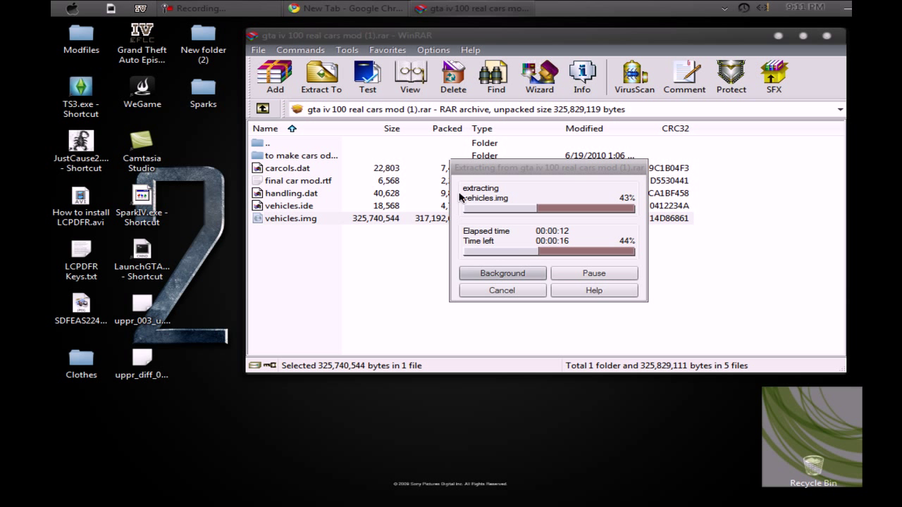
drag(527, 173, 497, 155)
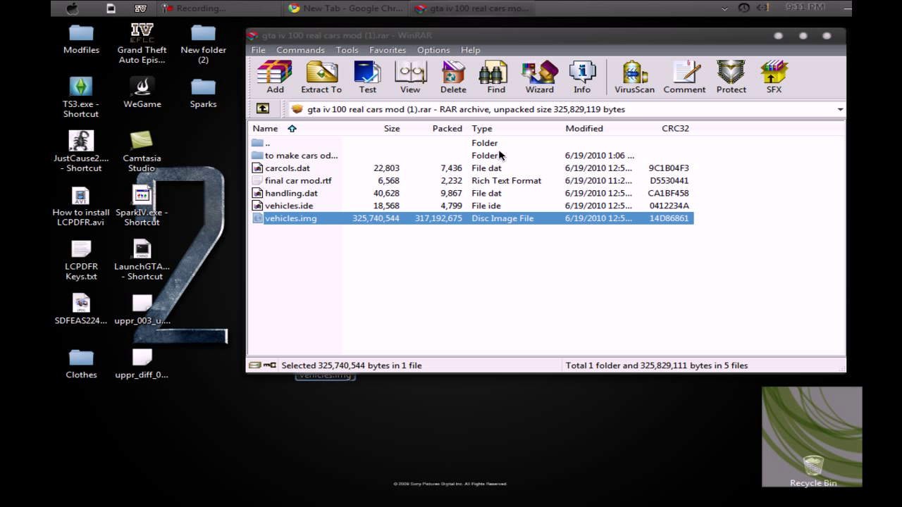
click(828, 38)
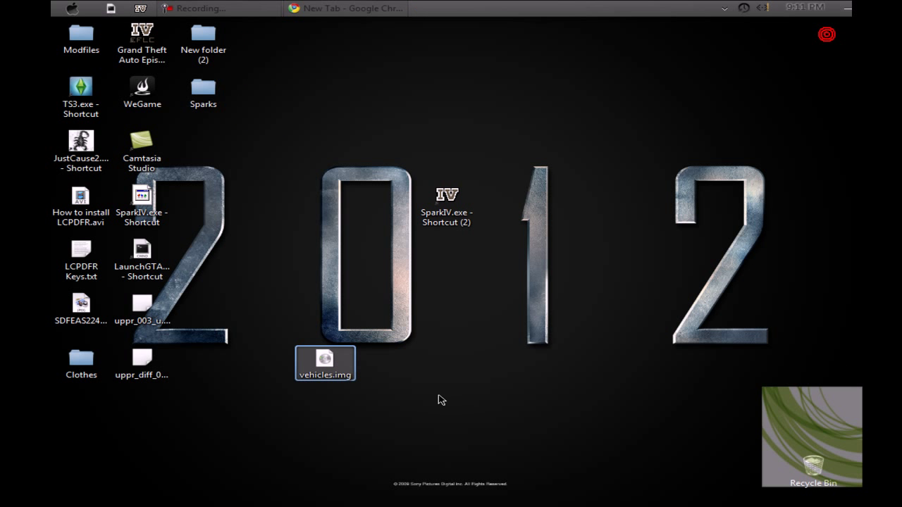
Move the extracted vehicles.img one spot higher on the desktop.
click(389, 415)
drag(341, 359, 323, 282)
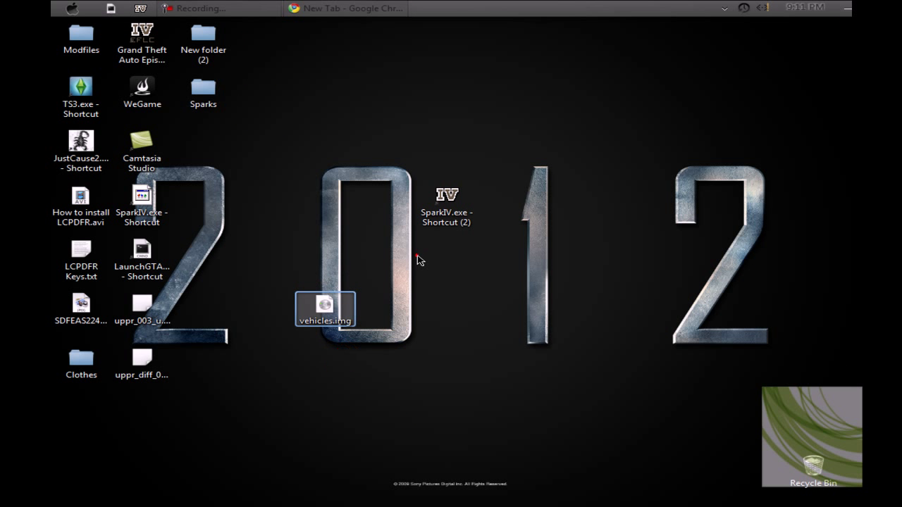
click(414, 257)
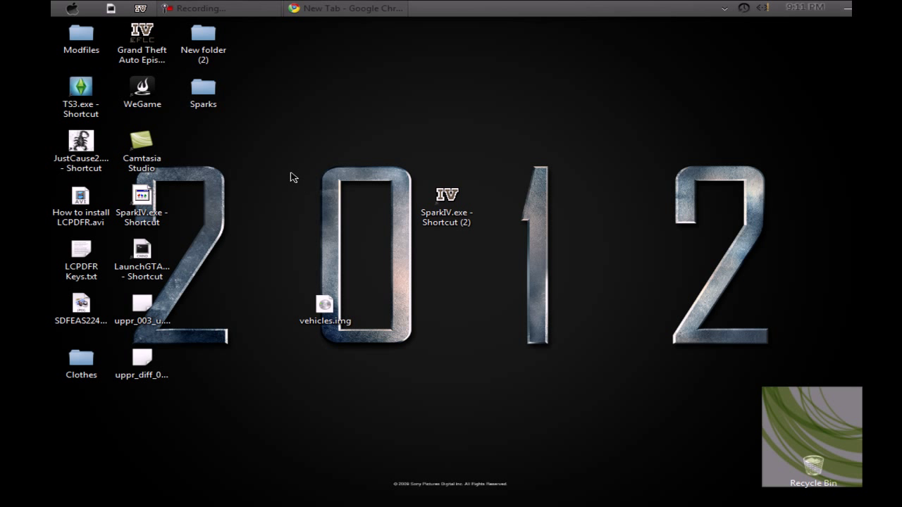
click(312, 321)
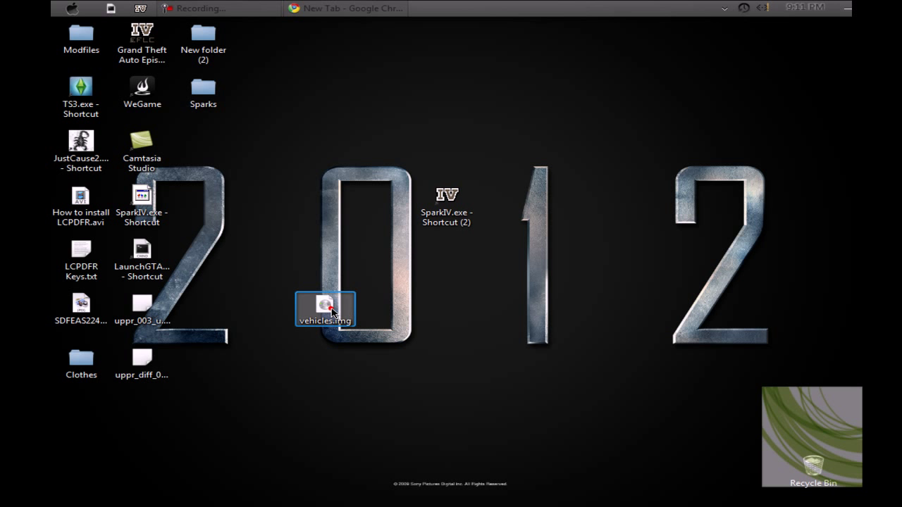
click(325, 270)
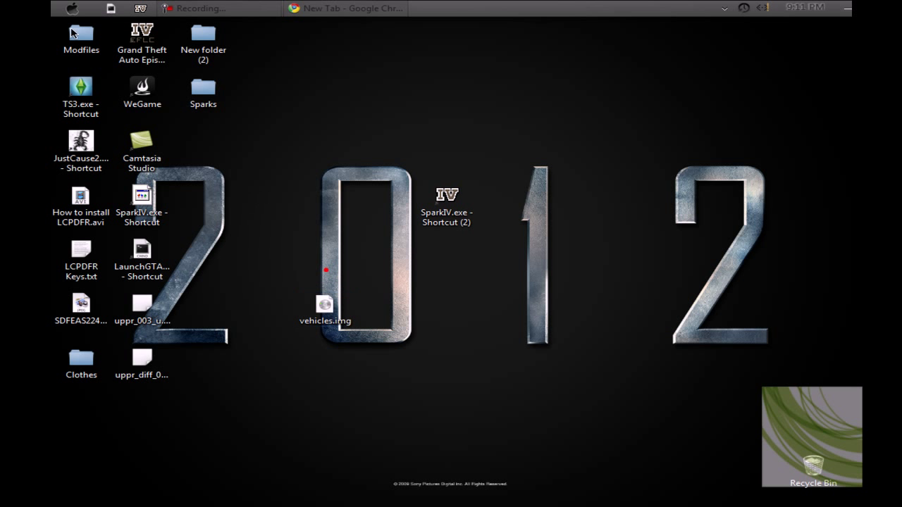
Open the steamapps folder inside the swat folder on the BACKUP (G:) drive.
click(70, 9)
click(285, 149)
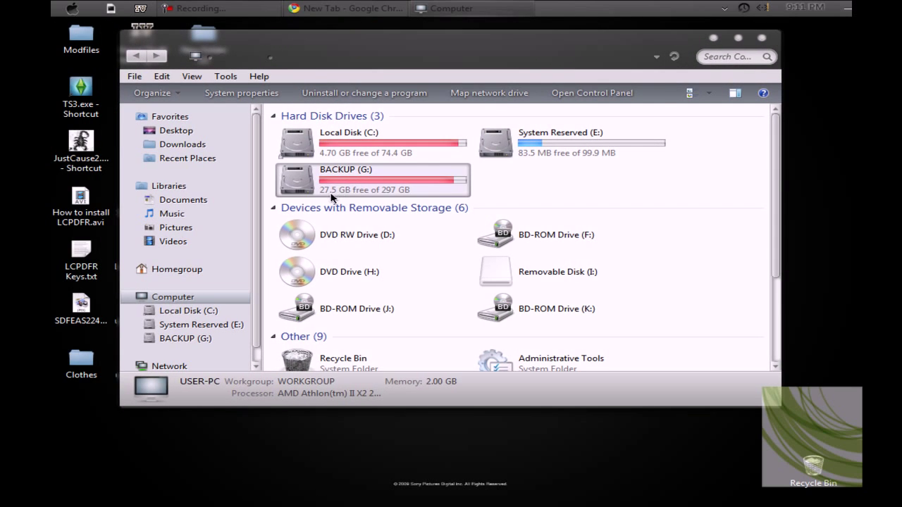
double_click(340, 182)
scroll(342, 183, down, 6)
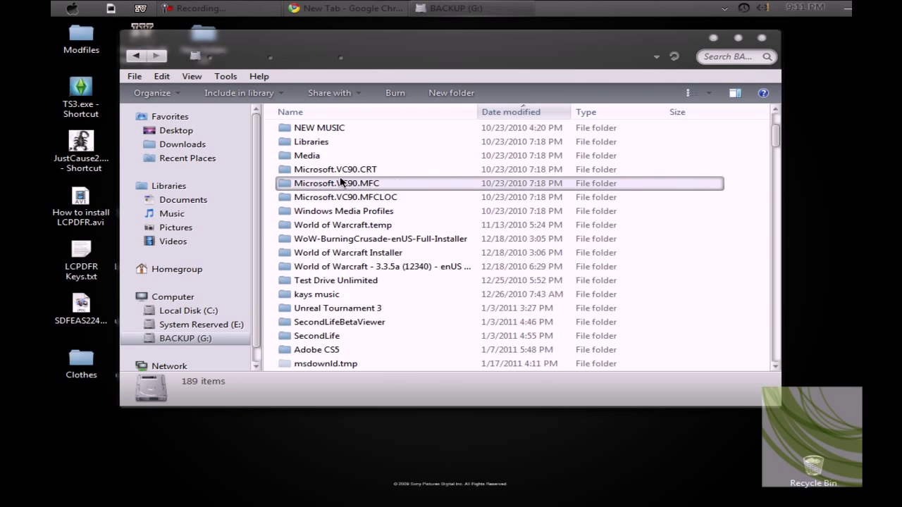
scroll(342, 183, down, 6)
double_click(333, 294)
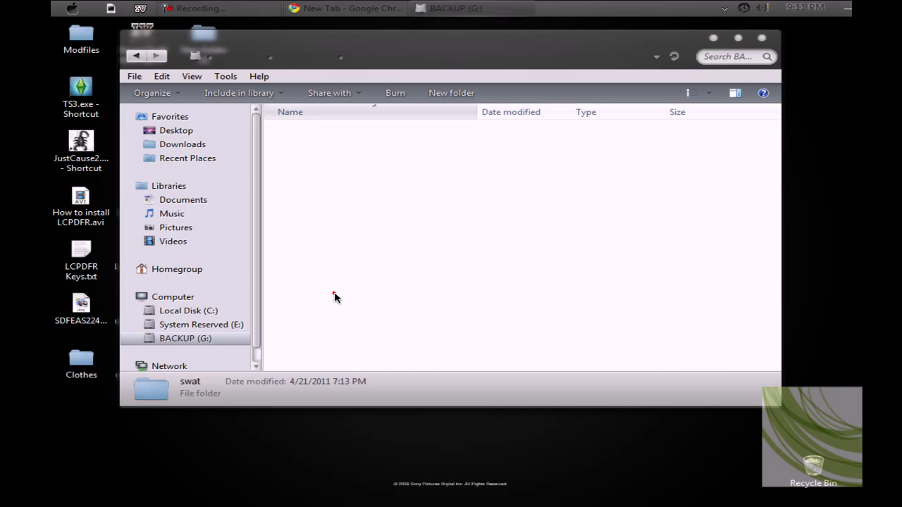
scroll(341, 165, down, 1)
double_click(343, 255)
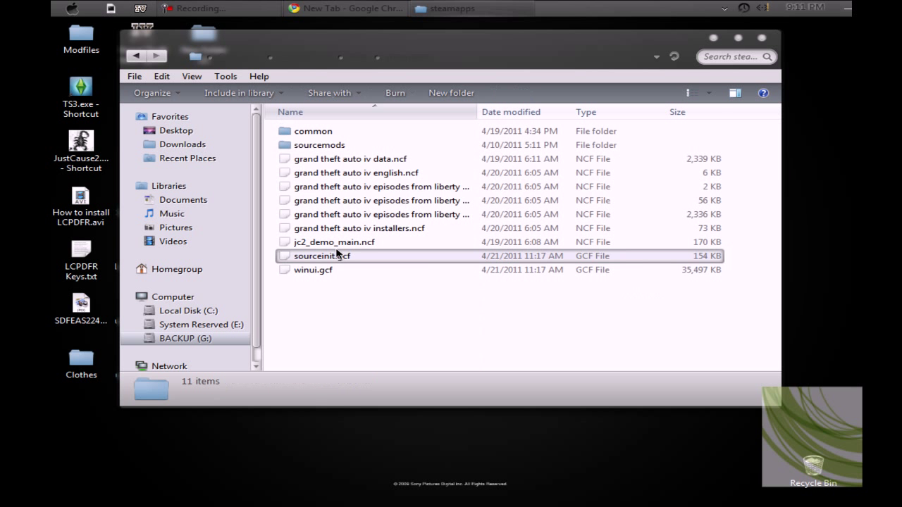
Open the EFLC folder under common, inside the grand theft auto iv episodes from liberty city folder.
double_click(310, 131)
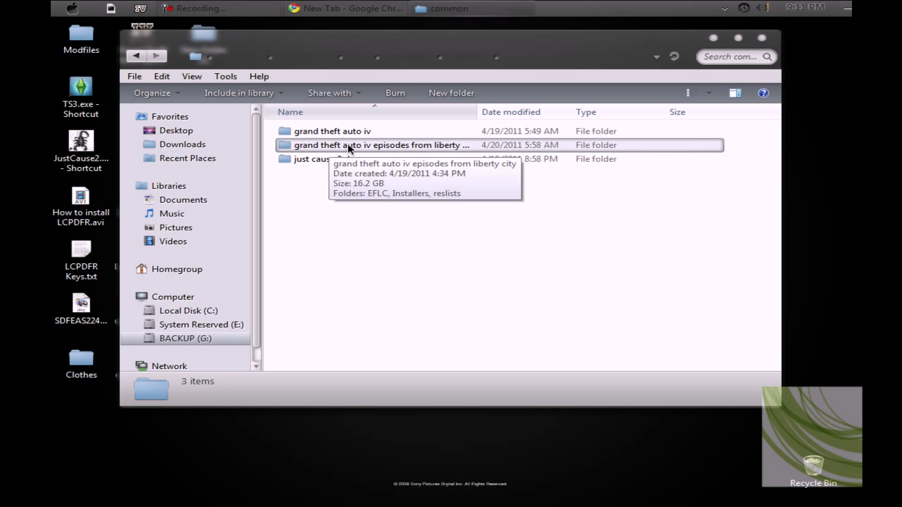
double_click(349, 145)
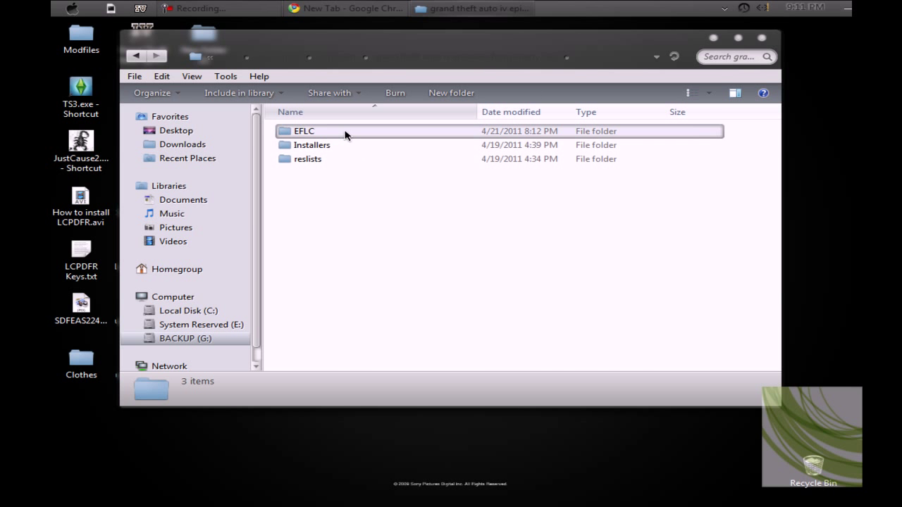
click(345, 133)
double_click(344, 134)
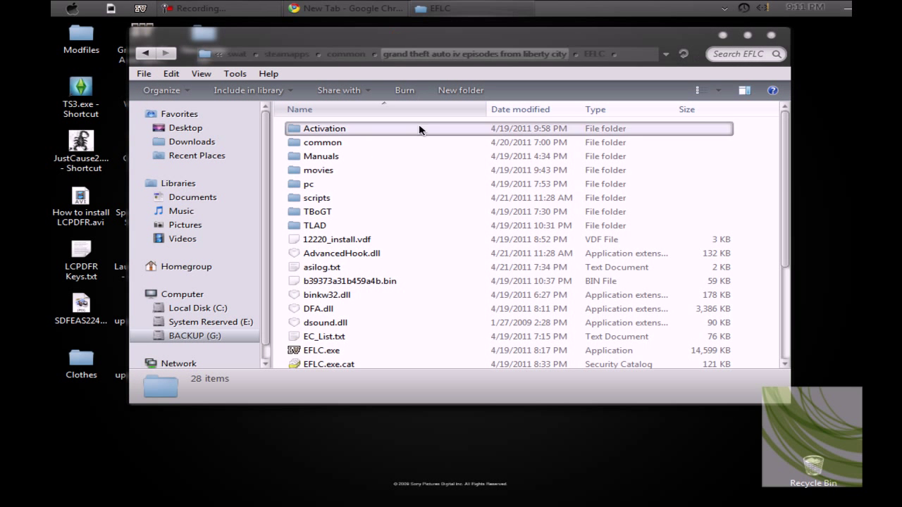
scroll(411, 200, down, 3)
scroll(412, 201, up, 3)
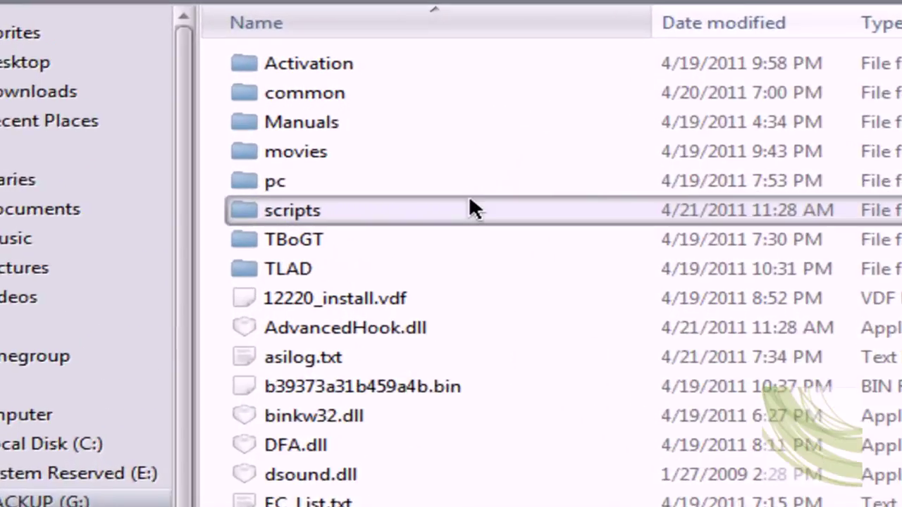
Open the cdimages folder under pc and models.
double_click(365, 187)
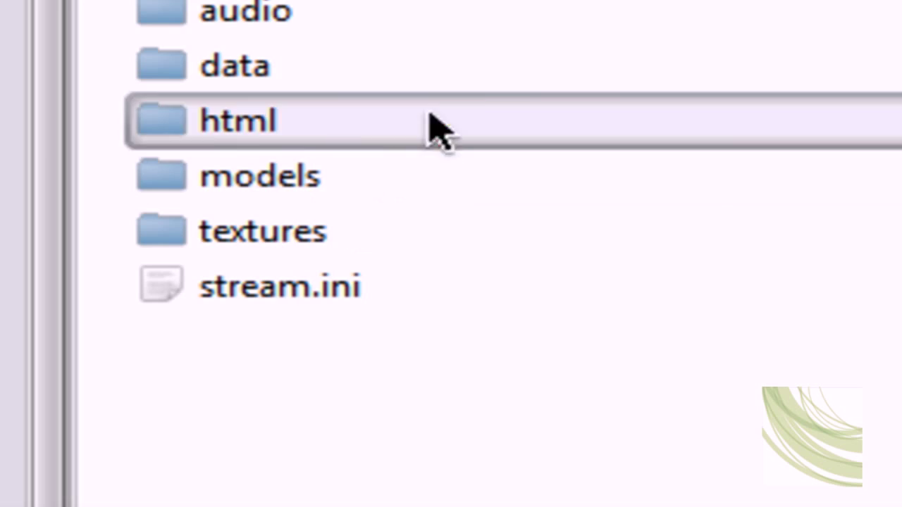
double_click(506, 179)
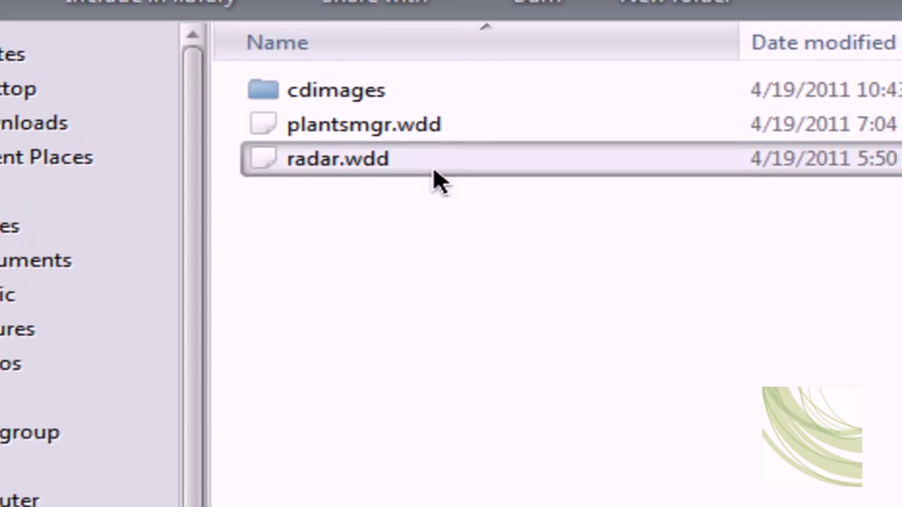
click(315, 11)
double_click(346, 129)
Find the game's vehicles.img in cdimages and move the desktop vehicles.img closer to the other desktop icons.
click(393, 268)
drag(393, 269, 0, 506)
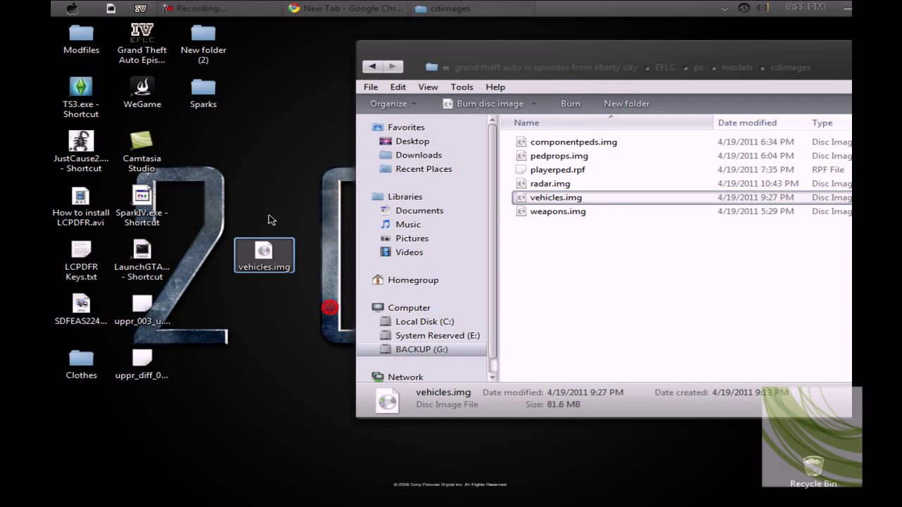
drag(536, 51, 415, 50)
click(451, 232)
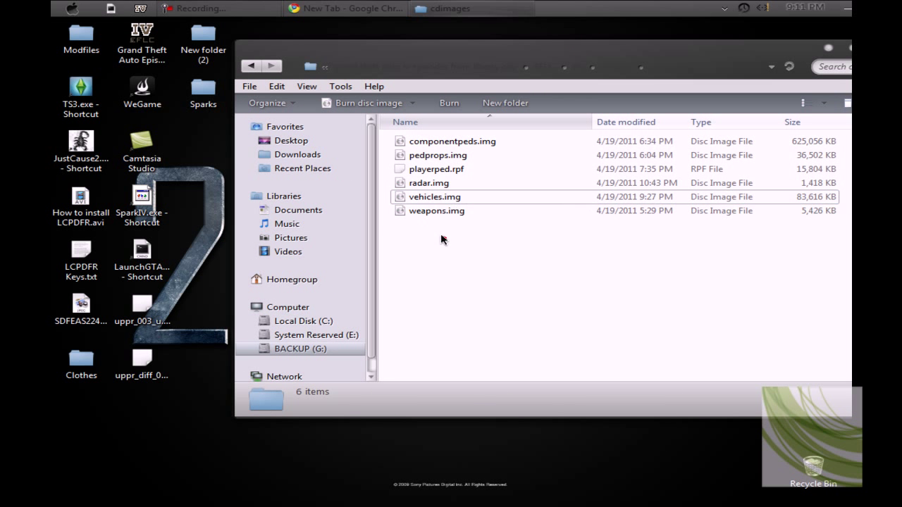
Create a new folder on the desktop and name it backup.
click(184, 174)
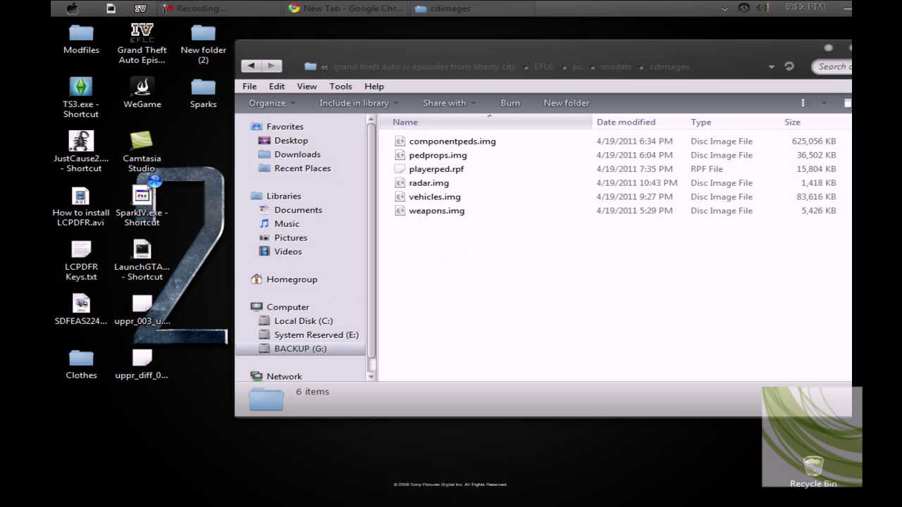
right_click(181, 177)
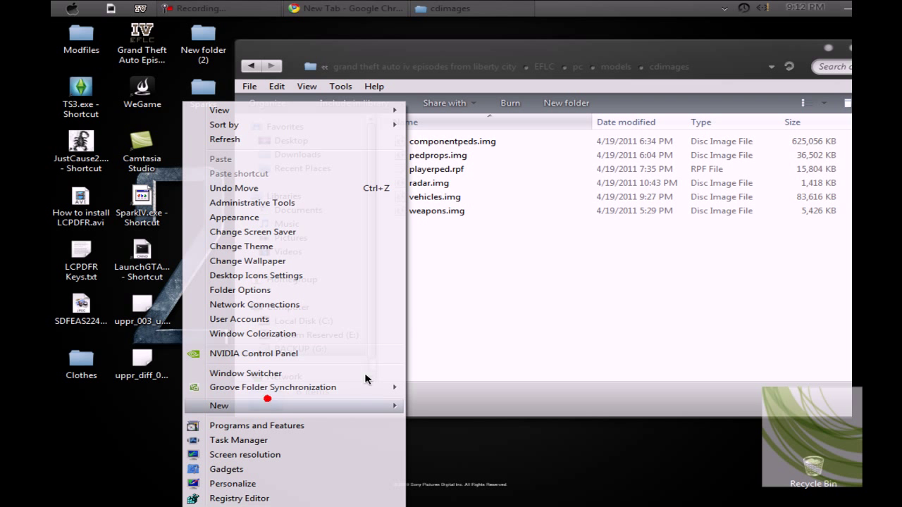
click(457, 206)
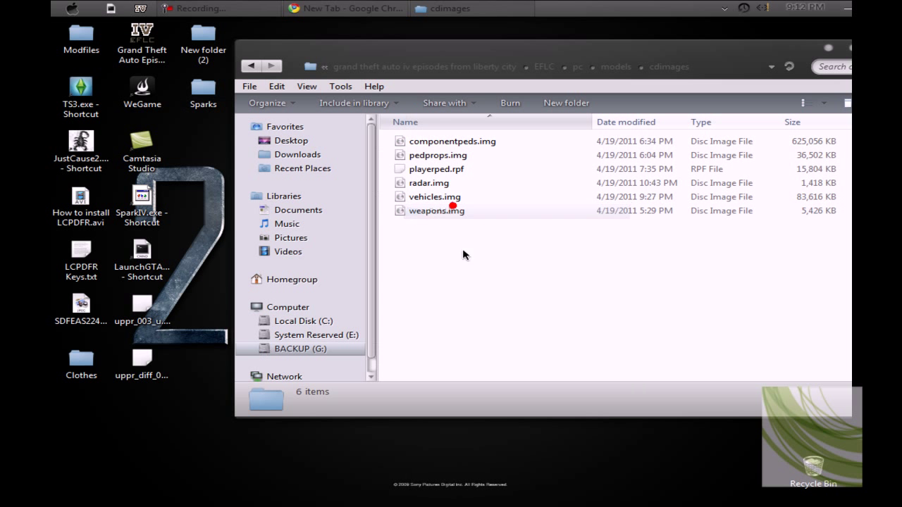
drag(535, 47, 655, 57)
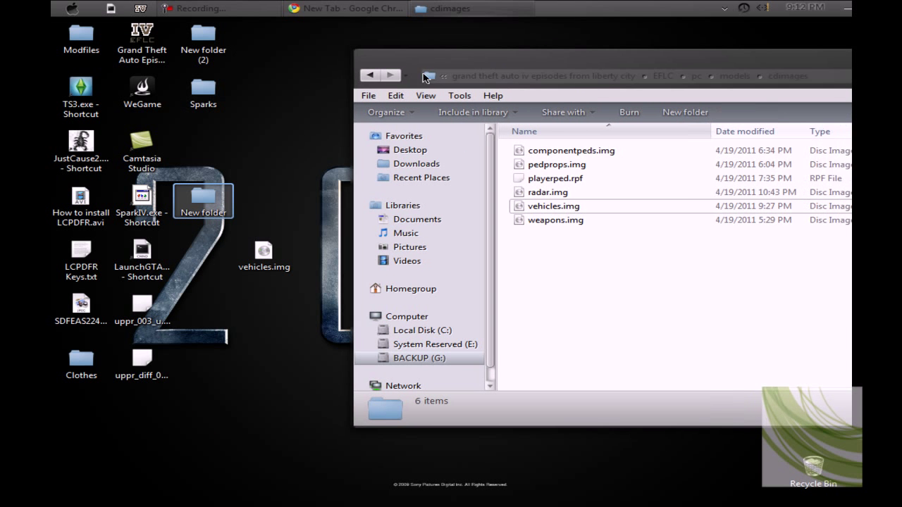
right_click(211, 197)
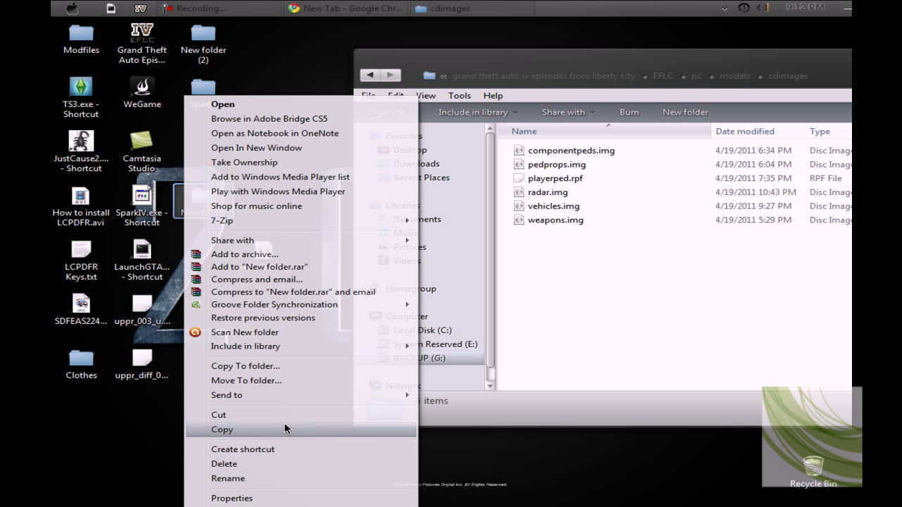
click(286, 478)
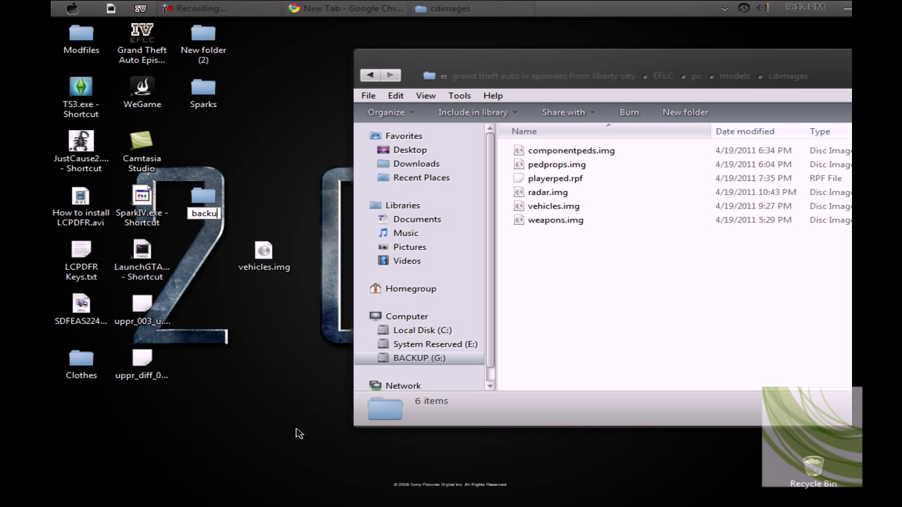
key(Return)
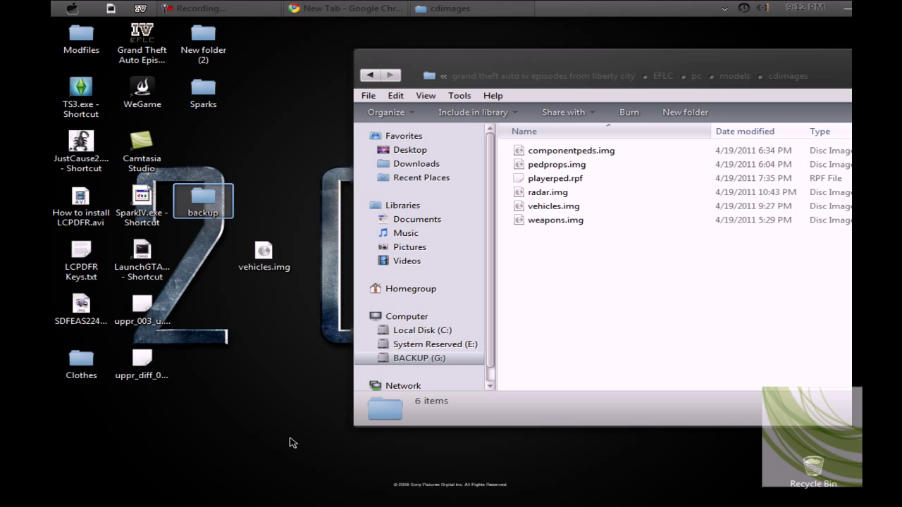
Copy the original vehicles.img from cdimages into the desktop backup folder and close the backup folder.
right_click(547, 206)
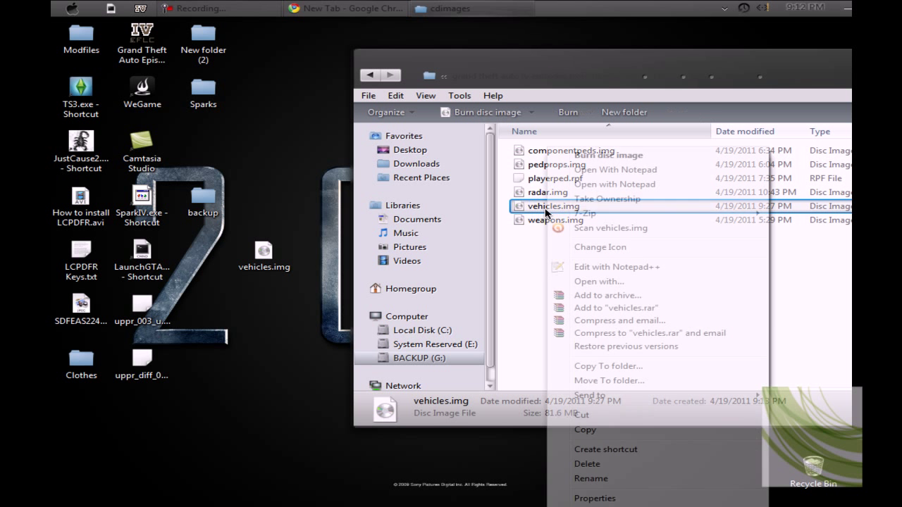
click(607, 429)
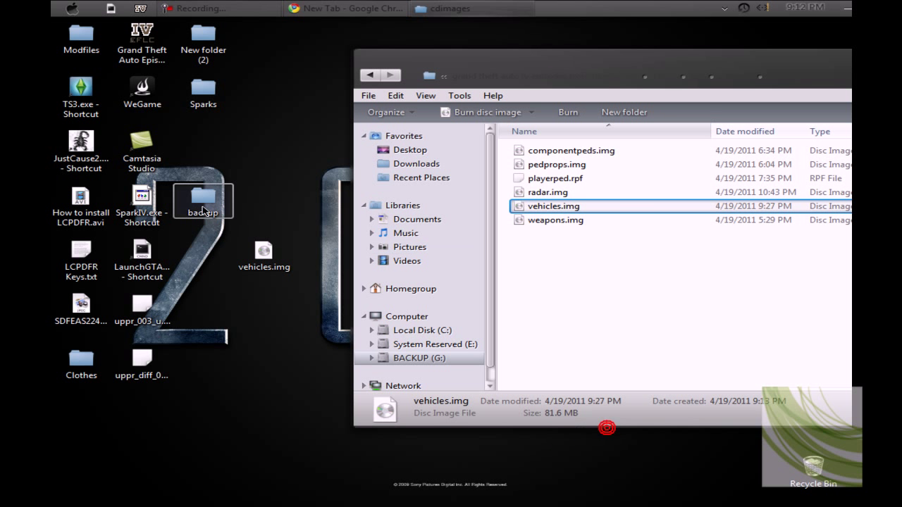
double_click(197, 202)
right_click(269, 165)
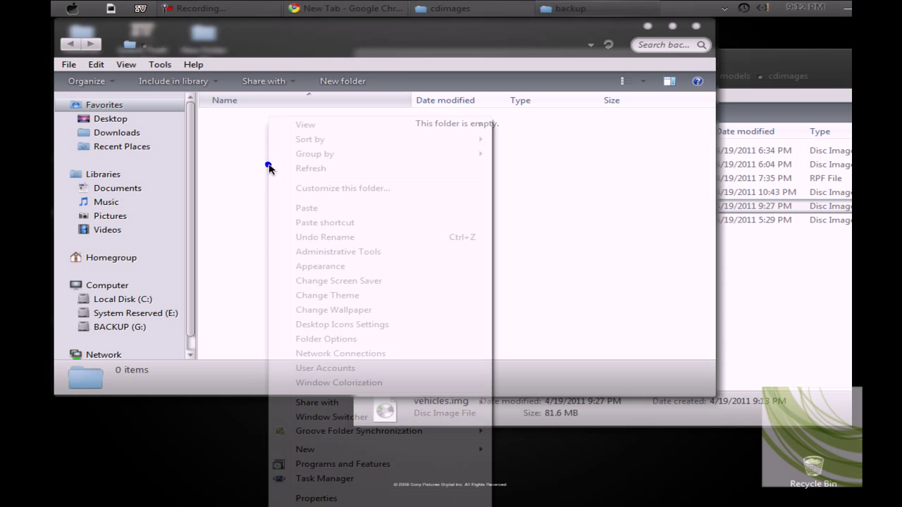
click(328, 209)
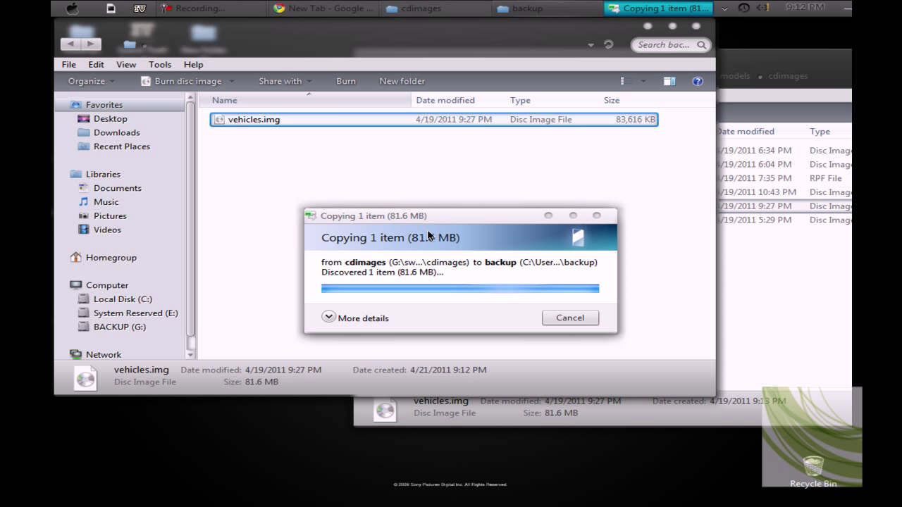
click(696, 28)
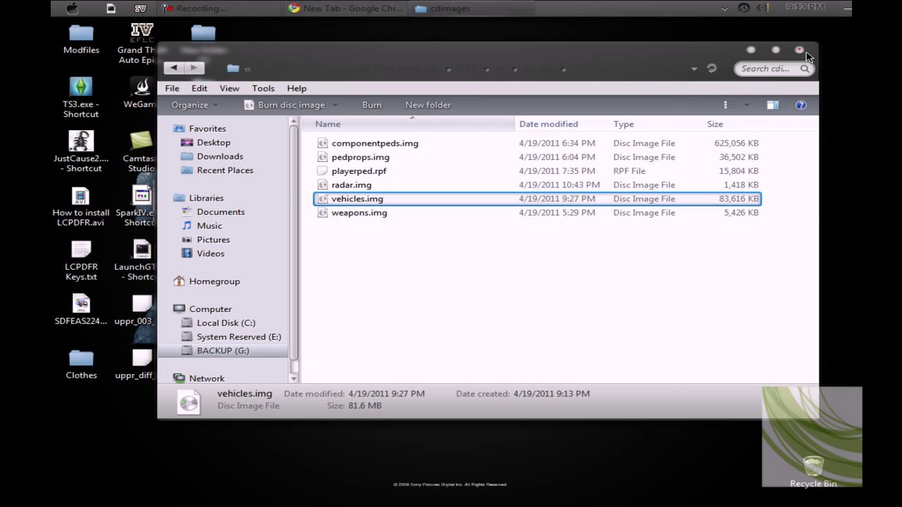
Close the cdimages folder and launch SparkIV from its desktop shortcut, placing its window clear of the icons.
click(823, 51)
double_click(447, 197)
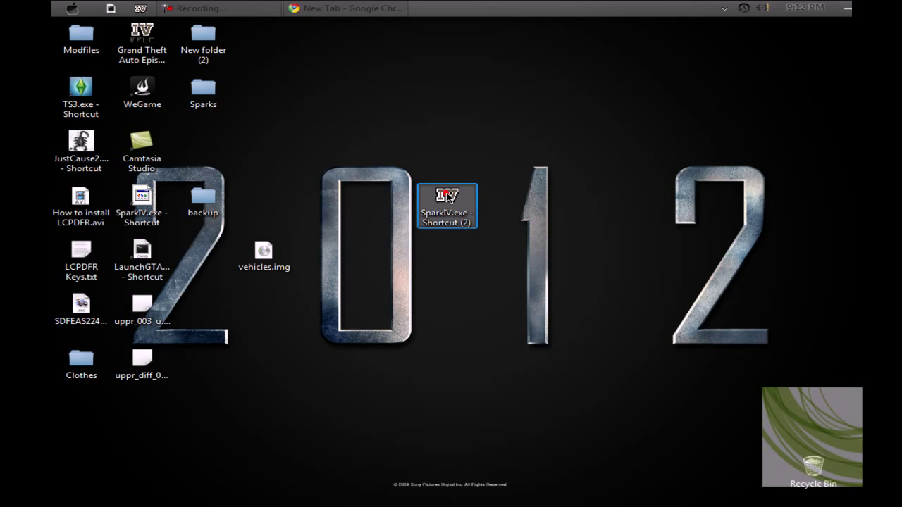
drag(344, 94, 399, 70)
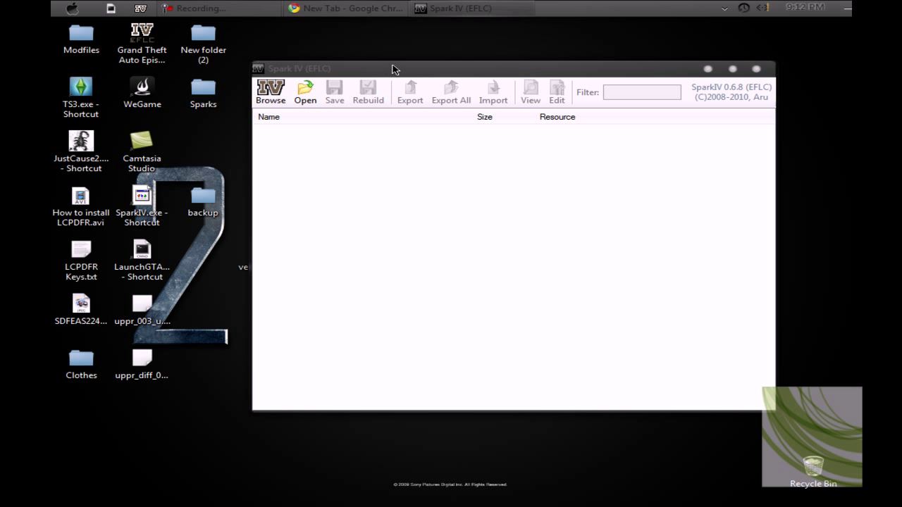
Browse the EFLC game directory to the models cdimages folder just before TLAD, select vehicles.img, and move the window clear of the desktop icons.
drag(318, 75, 363, 77)
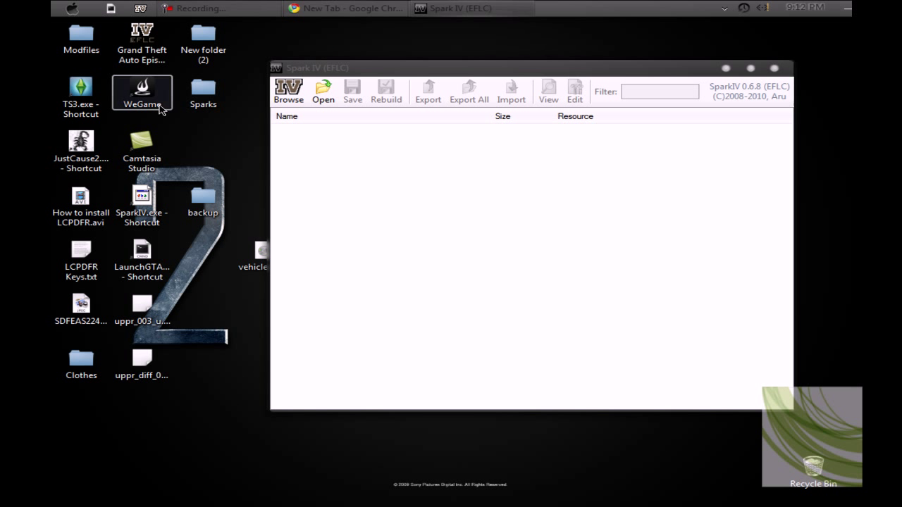
click(296, 100)
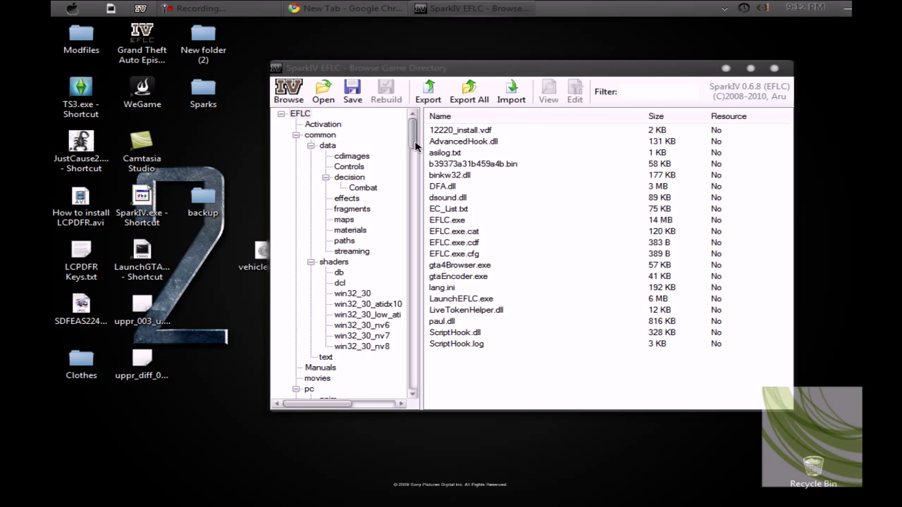
drag(413, 136, 416, 293)
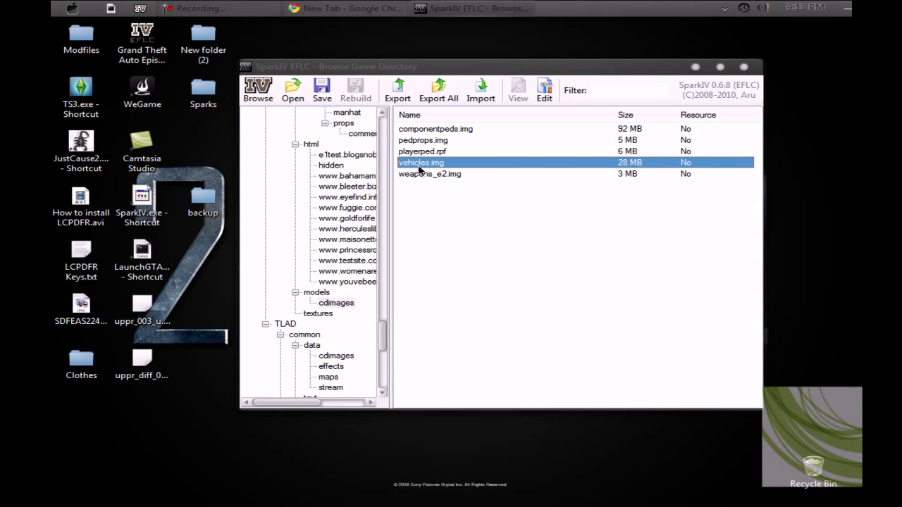
click(418, 167)
drag(458, 65, 524, 63)
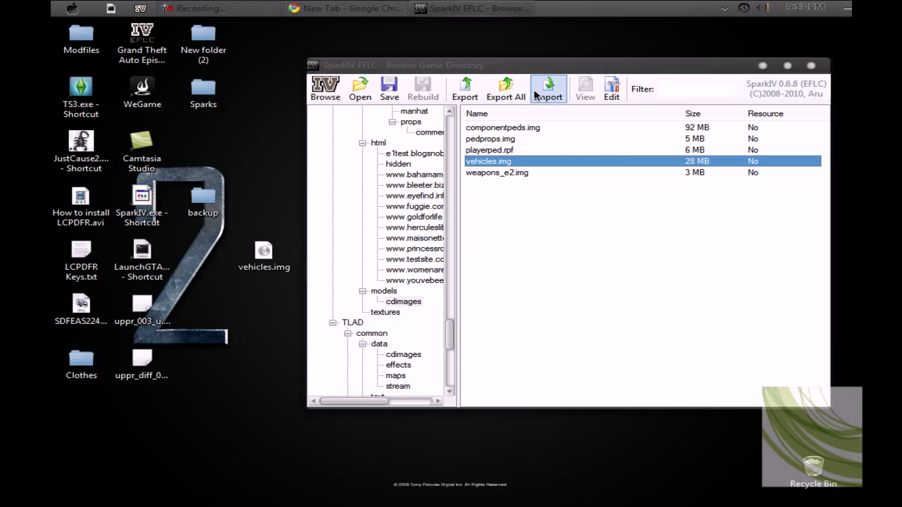
Import the modded vehicles.img from the desktop into the cdimages folder.
click(556, 94)
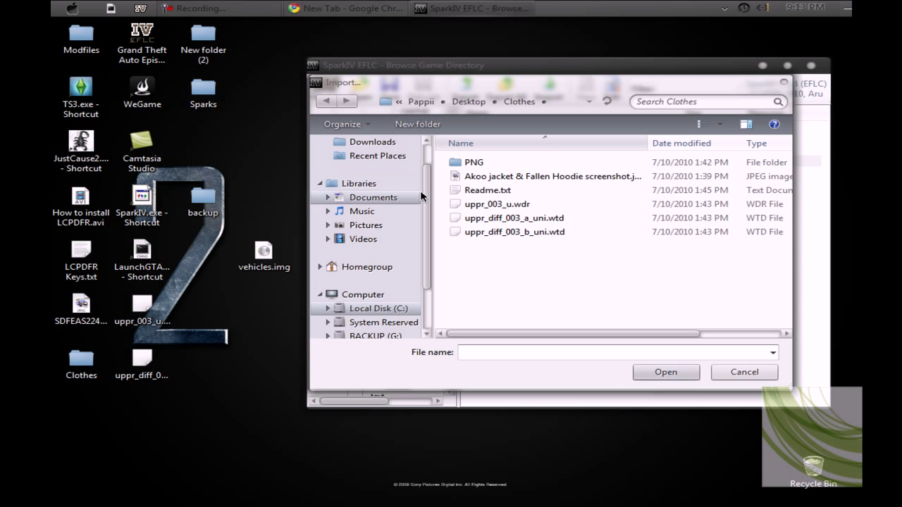
scroll(409, 194, up, 1)
click(382, 167)
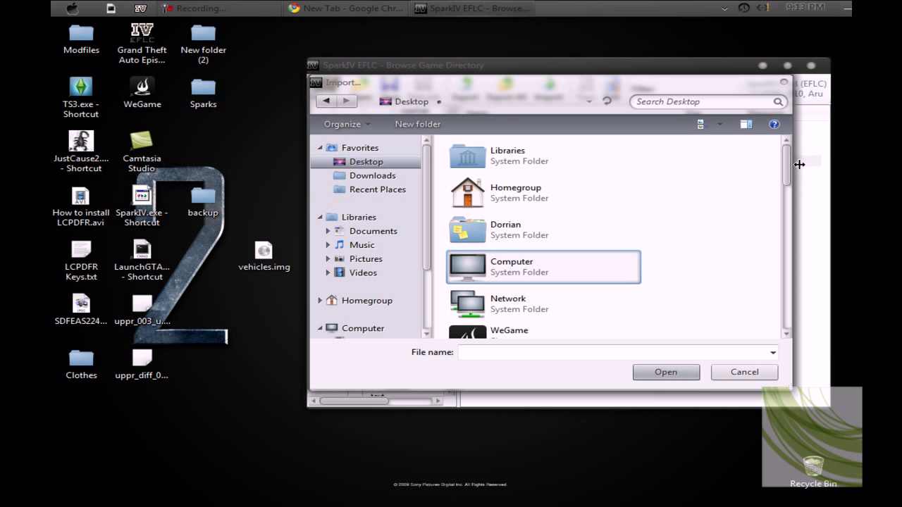
drag(786, 166, 784, 314)
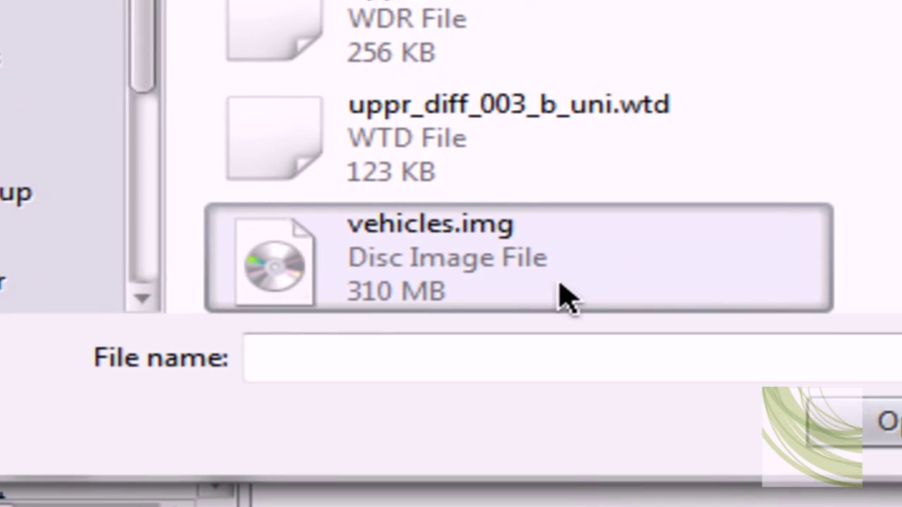
click(581, 288)
click(880, 418)
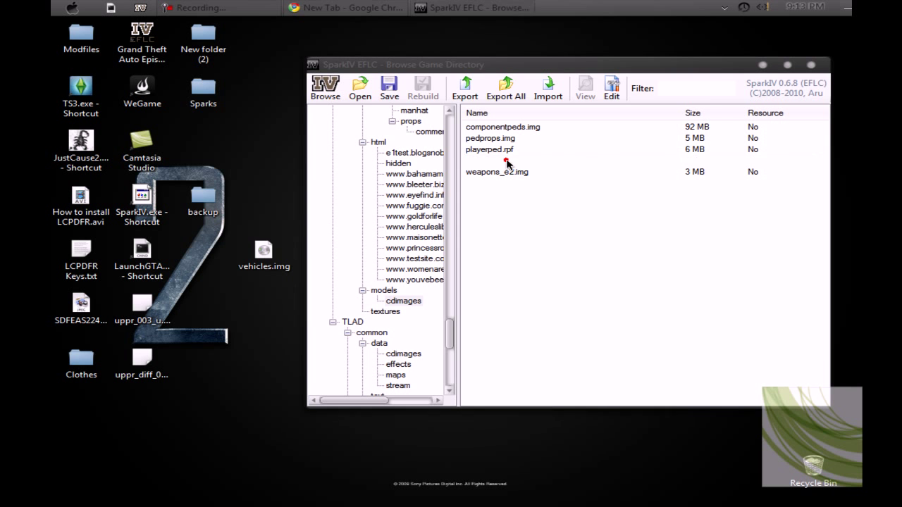
Open the vehicles.img archive, preview the caddy.wft model, and close the preview and the archive window.
double_click(506, 161)
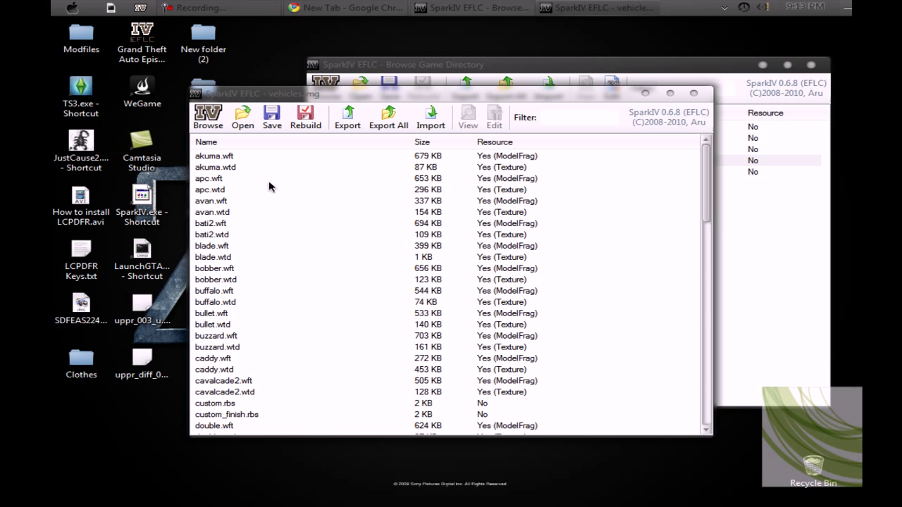
click(224, 361)
click(465, 117)
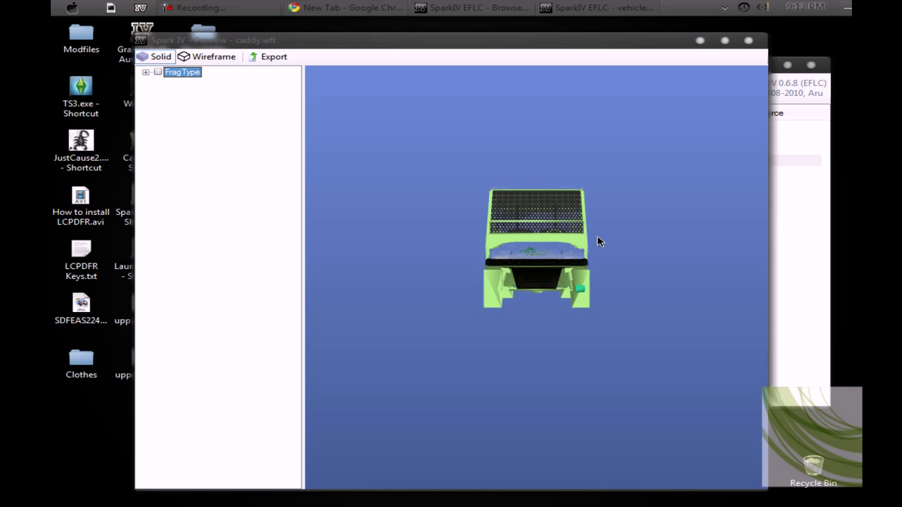
click(747, 41)
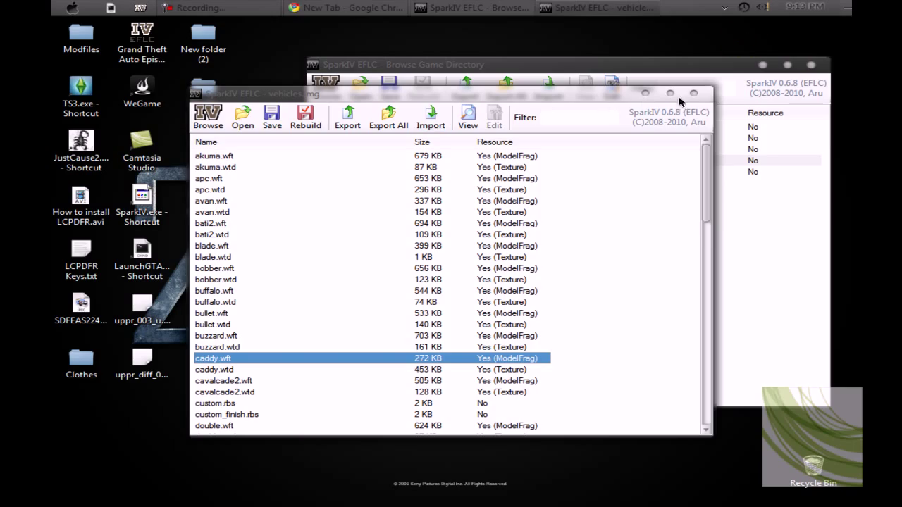
click(694, 93)
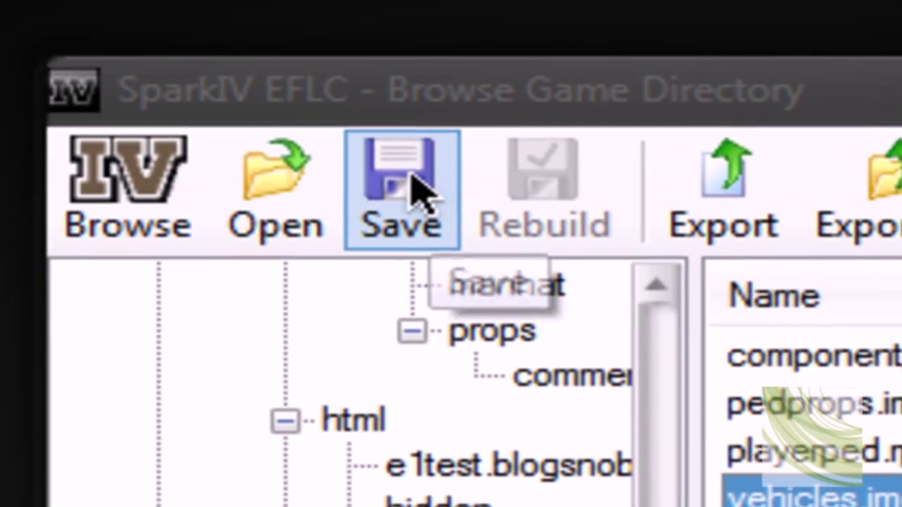
Save the game directory changes, acknowledge the save, and close SparkIV.
click(395, 138)
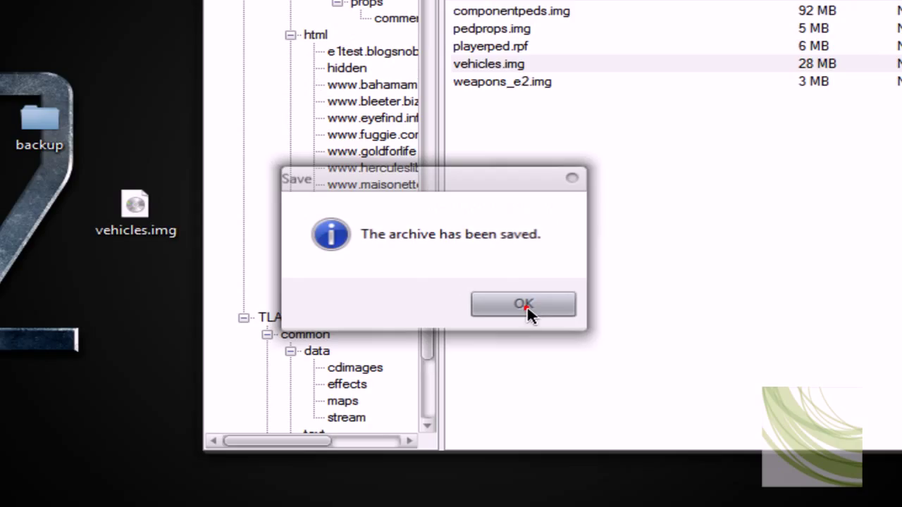
click(546, 289)
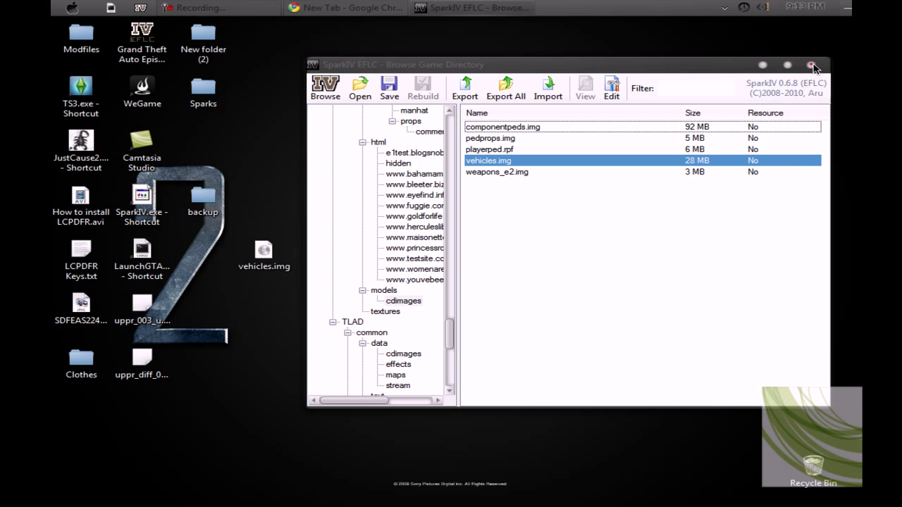
click(816, 63)
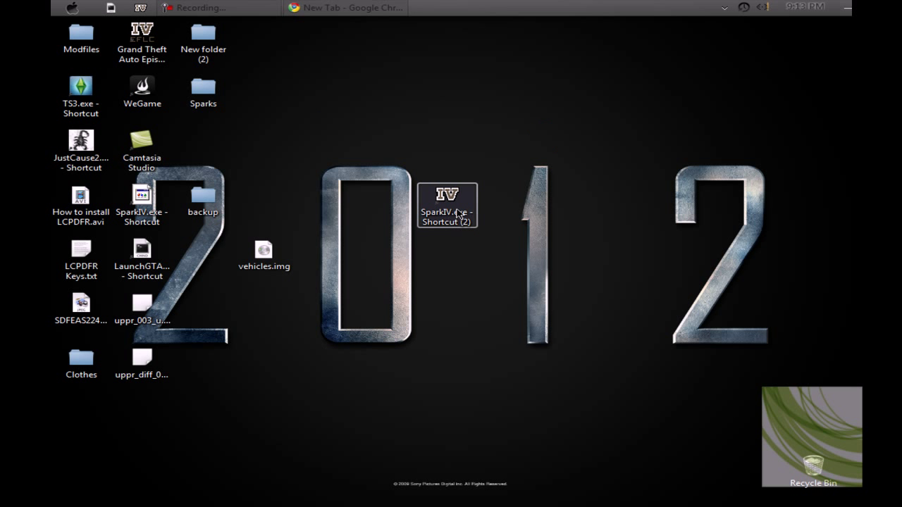
Arrange the desktop icons with vehicles.img directly above the backup folder and the second SparkIV shortcut directly below it.
drag(454, 210, 271, 191)
drag(278, 259, 218, 151)
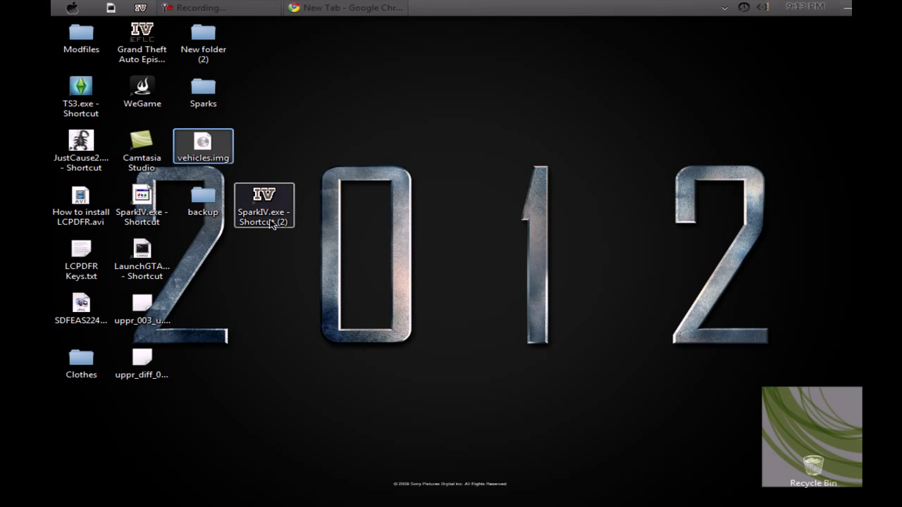
drag(268, 204, 207, 259)
click(386, 115)
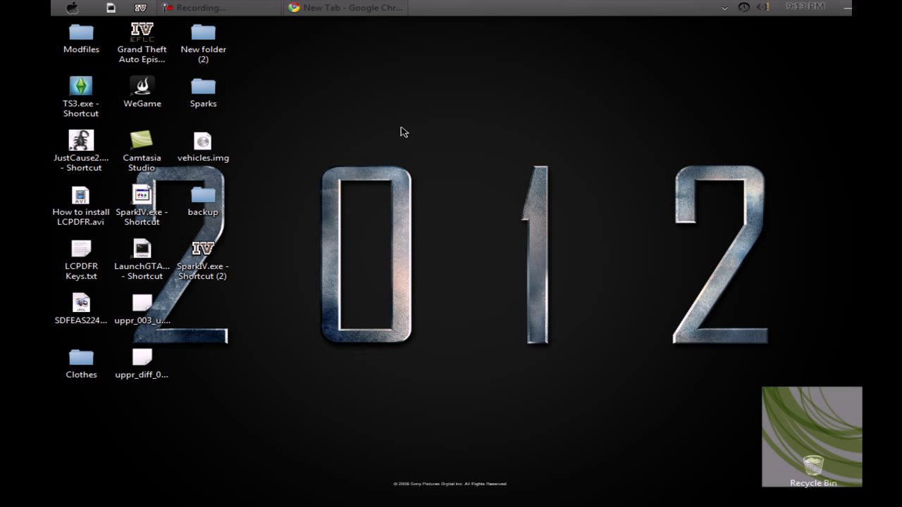
drag(482, 106, 472, 138)
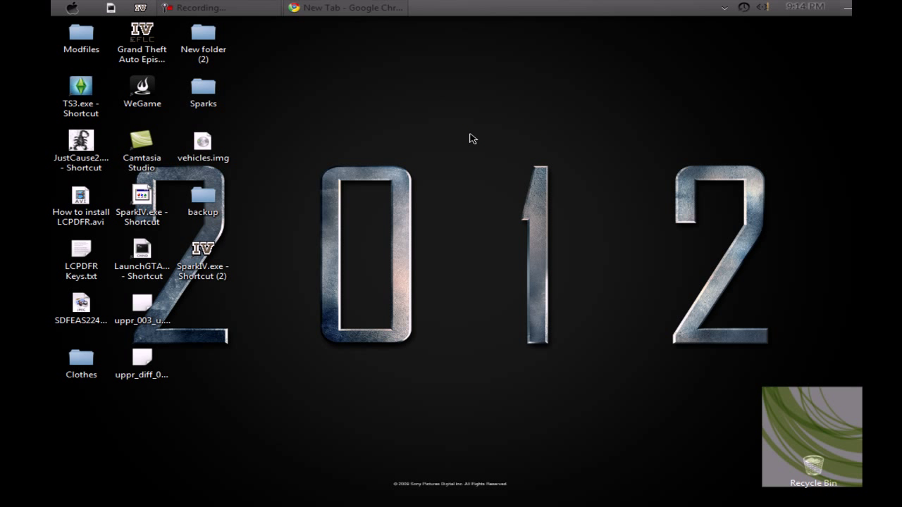